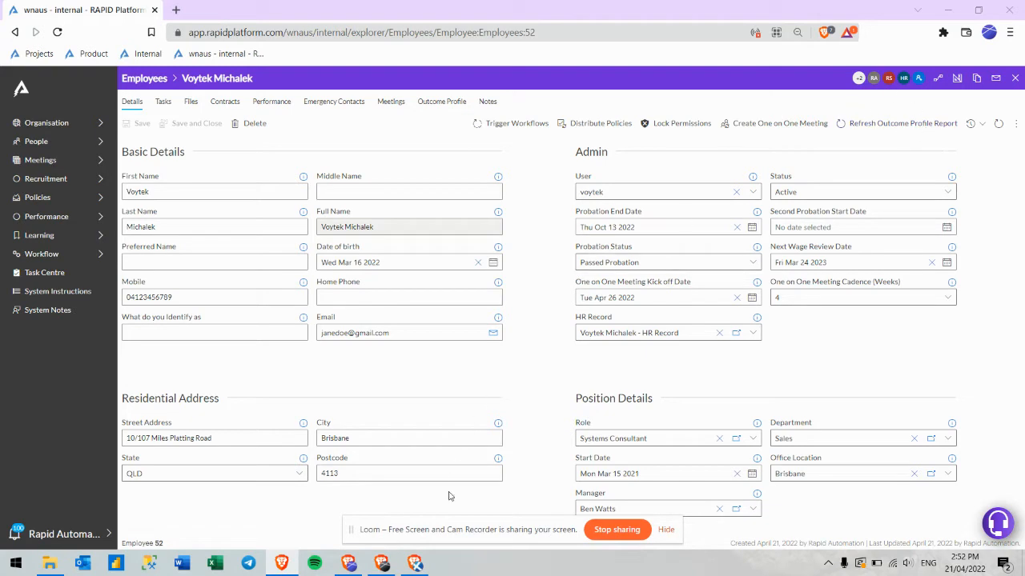
# Bring the RAPID Support user's browser window, showing the employee's Details tab, to the front.
pyautogui.hotkey('alt', 'Tab')
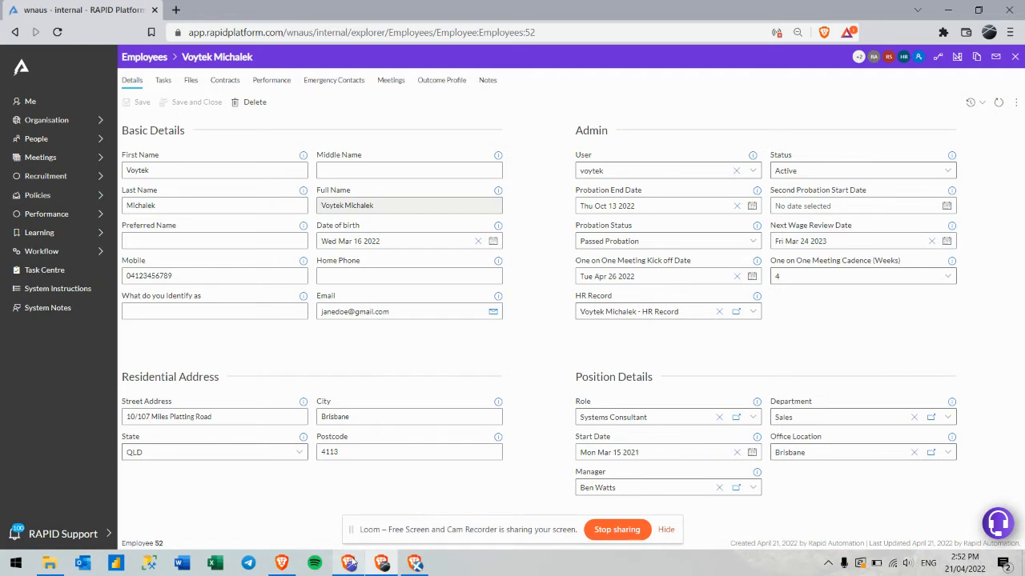
# From the admin window, upload Test File 1.docx to the employee's Files tab, then return to RAPID Support.
pyautogui.click(348, 563)
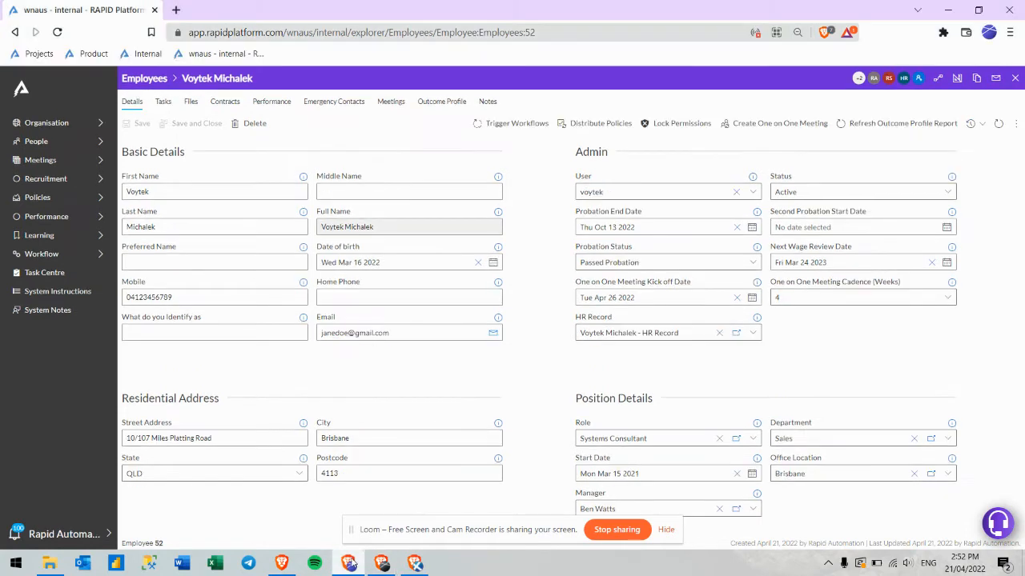
pyautogui.click(191, 102)
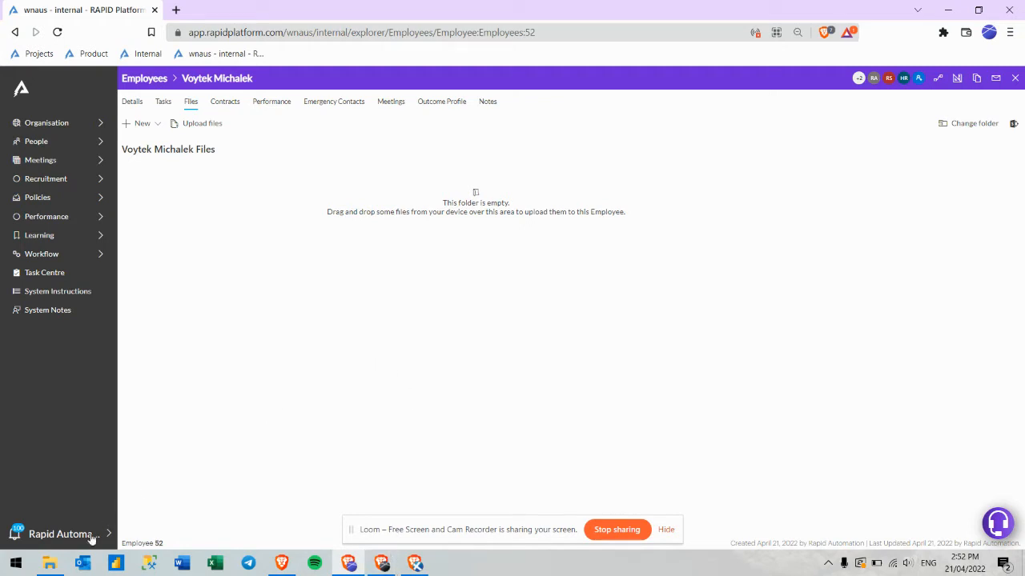
pyautogui.click(50, 565)
pyautogui.moveTo(470, 361); pyautogui.dragTo(561, 259)
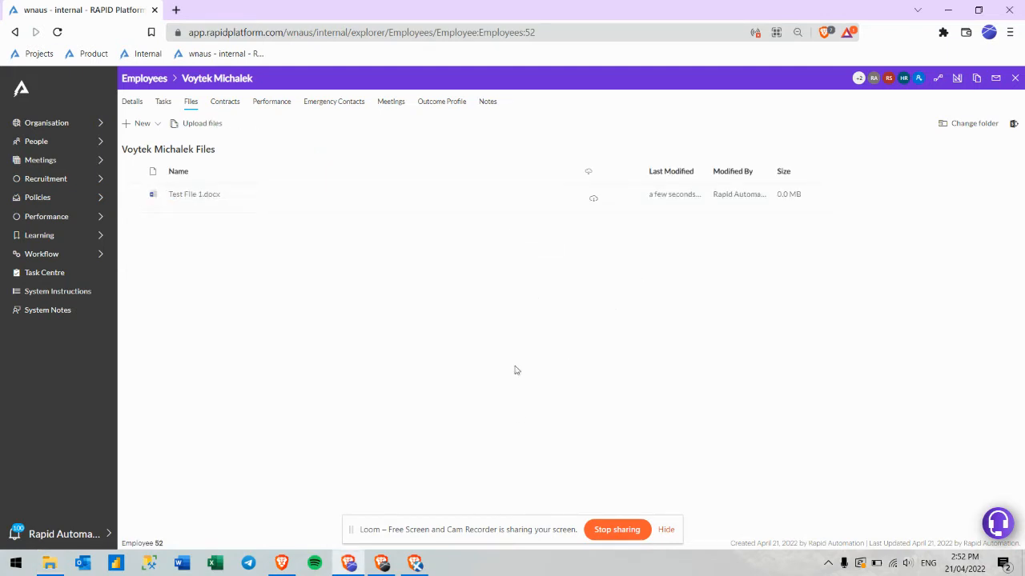
pyautogui.click(384, 564)
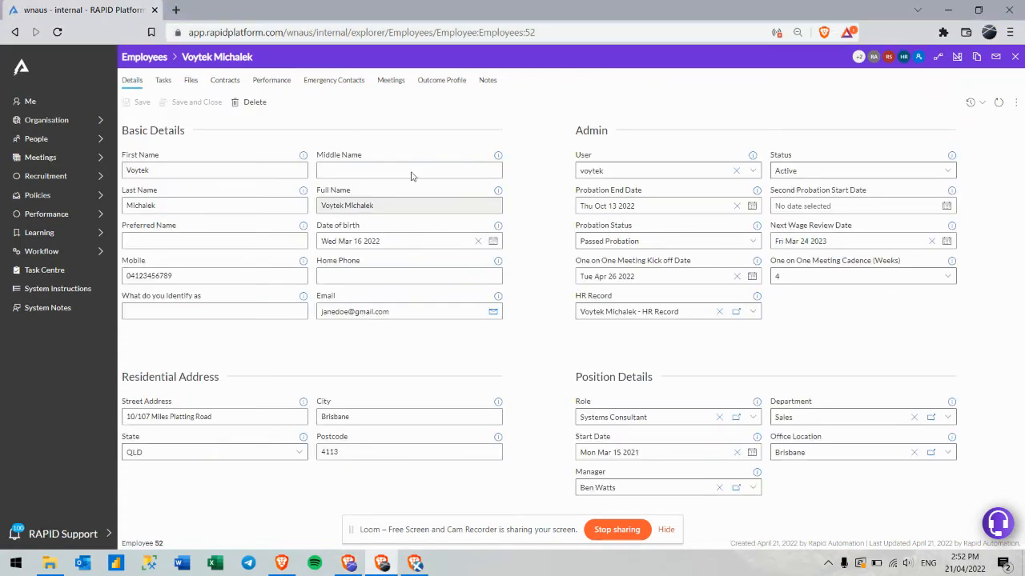
# Check the employee's Files tab as RAPID Support, finding it empty, then return to the admin window.
pyautogui.click(193, 82)
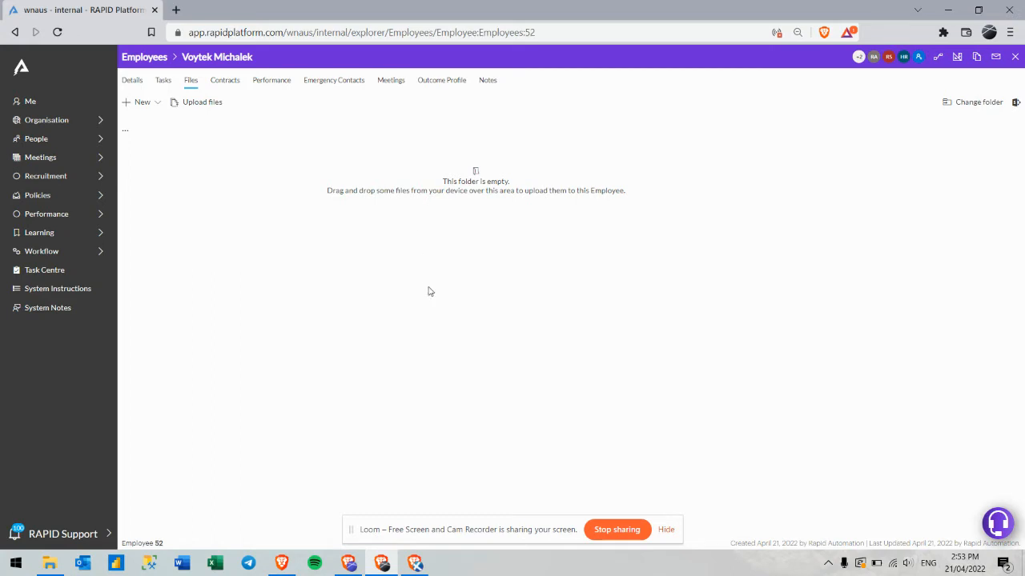
pyautogui.click(350, 565)
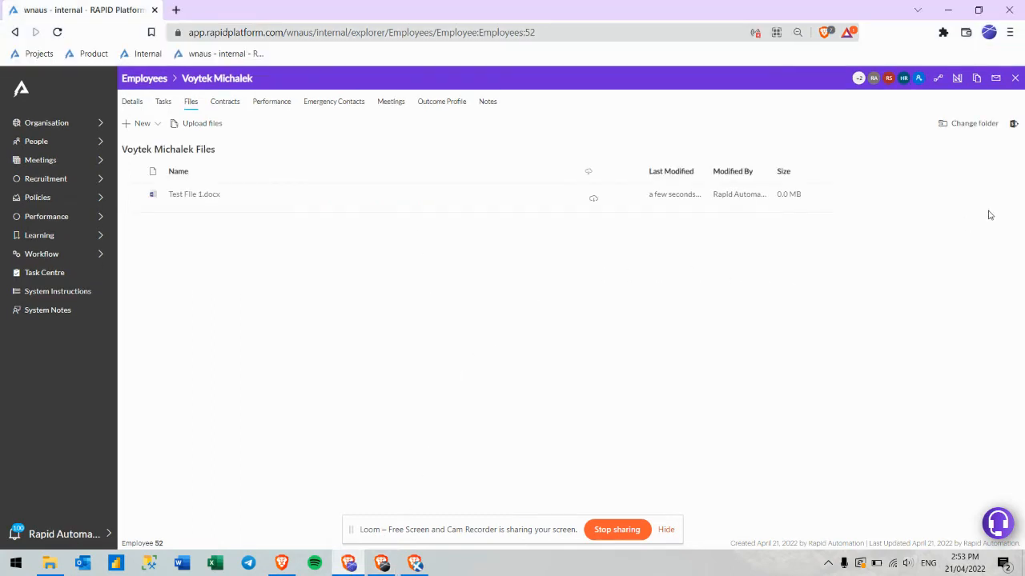
# Open the employee's files folder in SharePoint, go up to Employees, and show that folder's actions.
pyautogui.click(1013, 127)
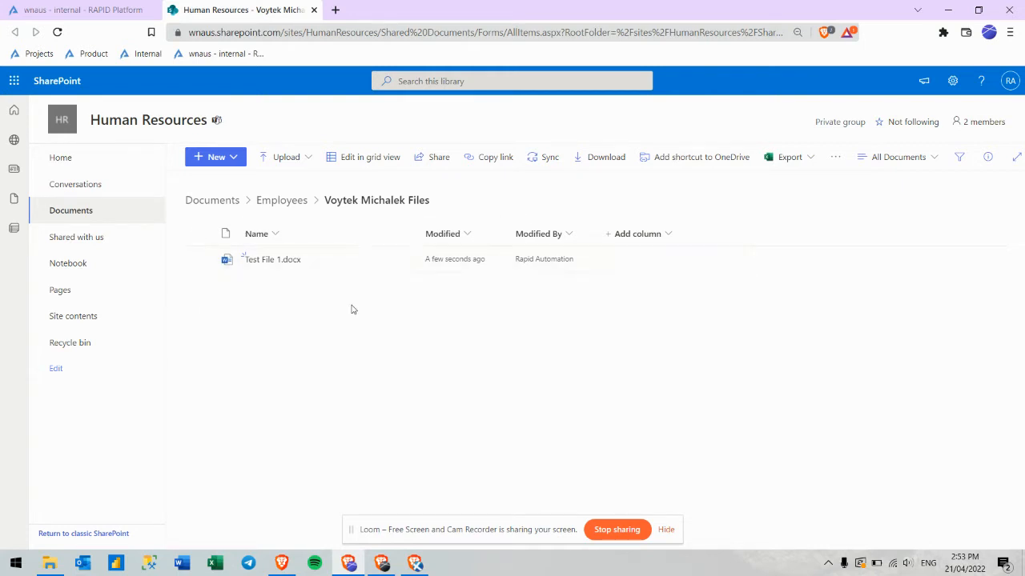
pyautogui.click(290, 206)
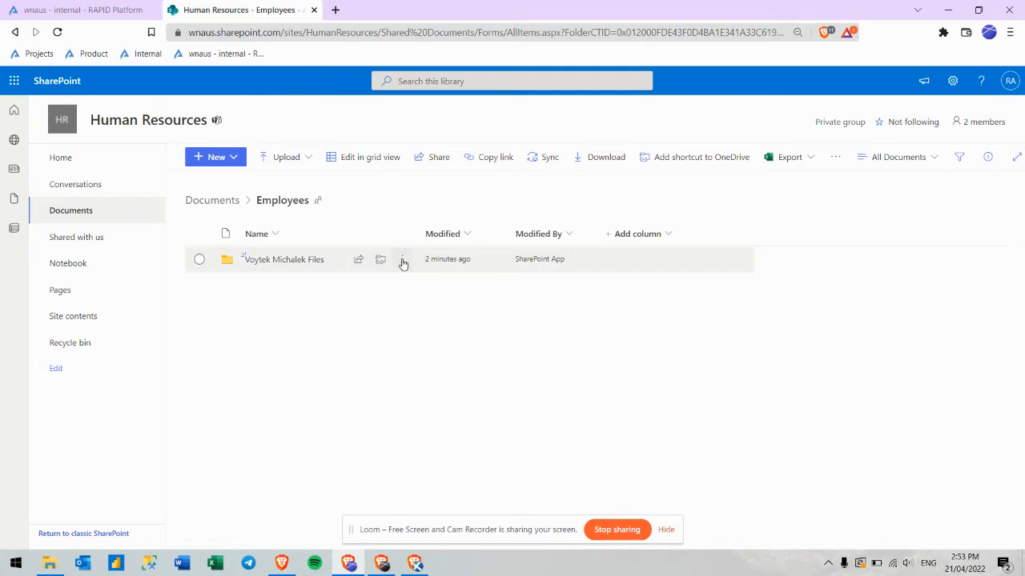
pyautogui.click(403, 261)
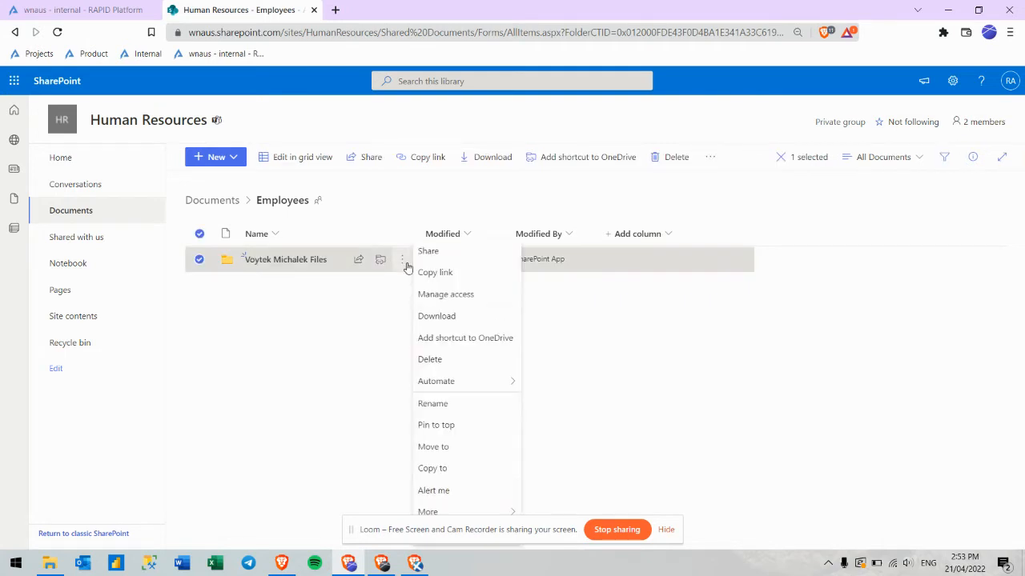
# Grant RAPID Support direct Can view access to the employee's files folder without notifying them.
pyautogui.click(446, 294)
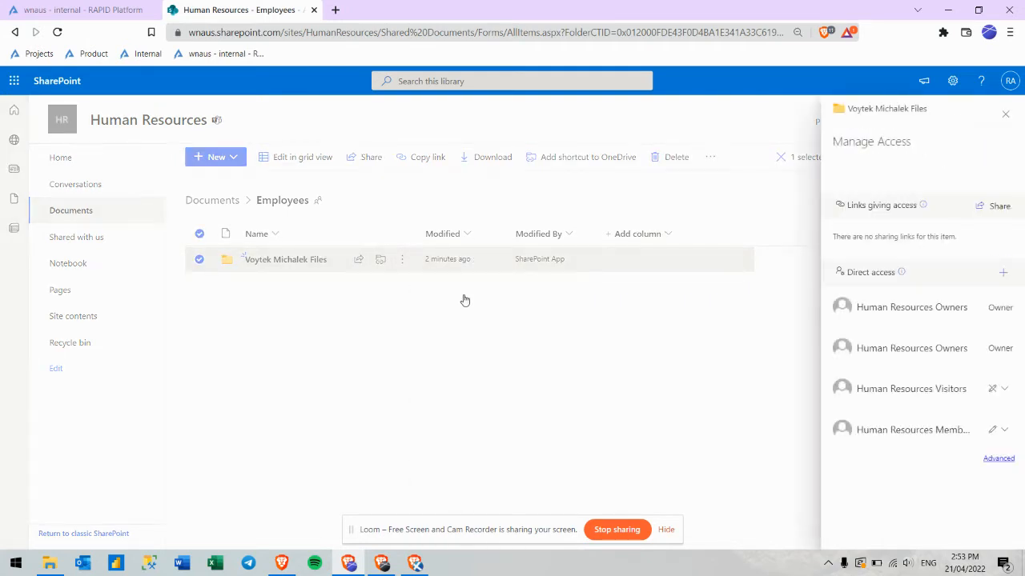
pyautogui.click(1004, 276)
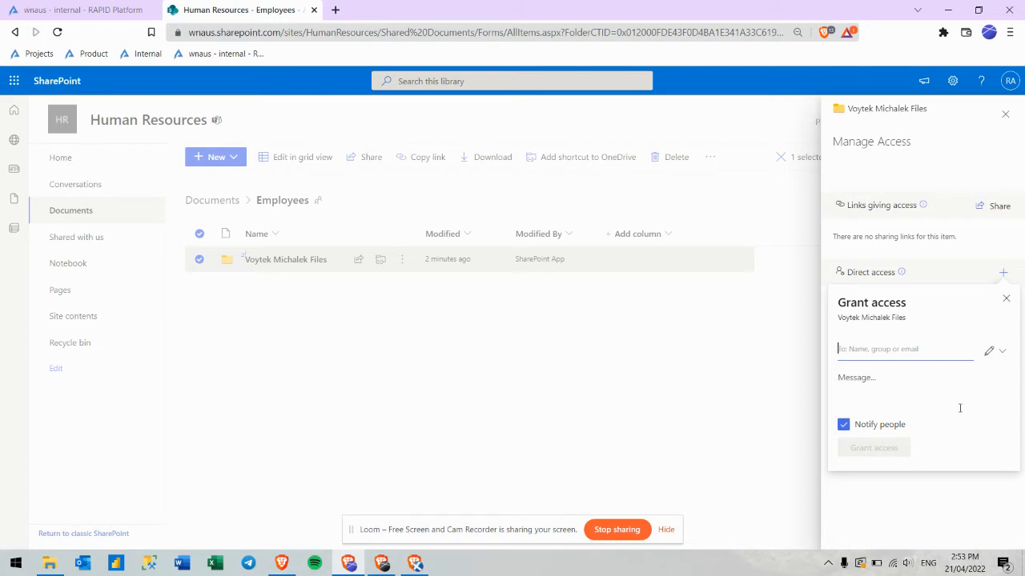
pyautogui.write('rapidsupport')
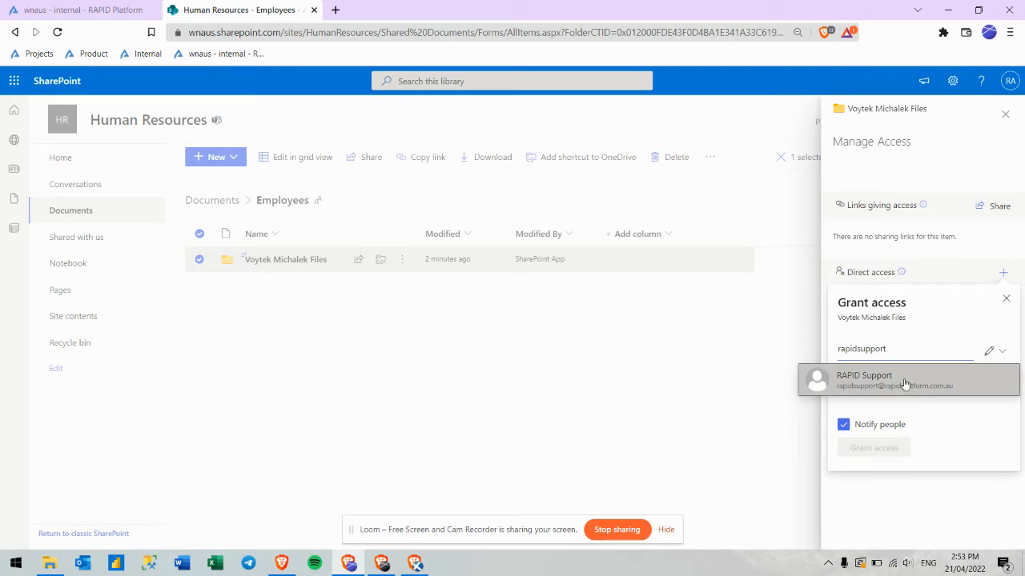
pyautogui.click(905, 384)
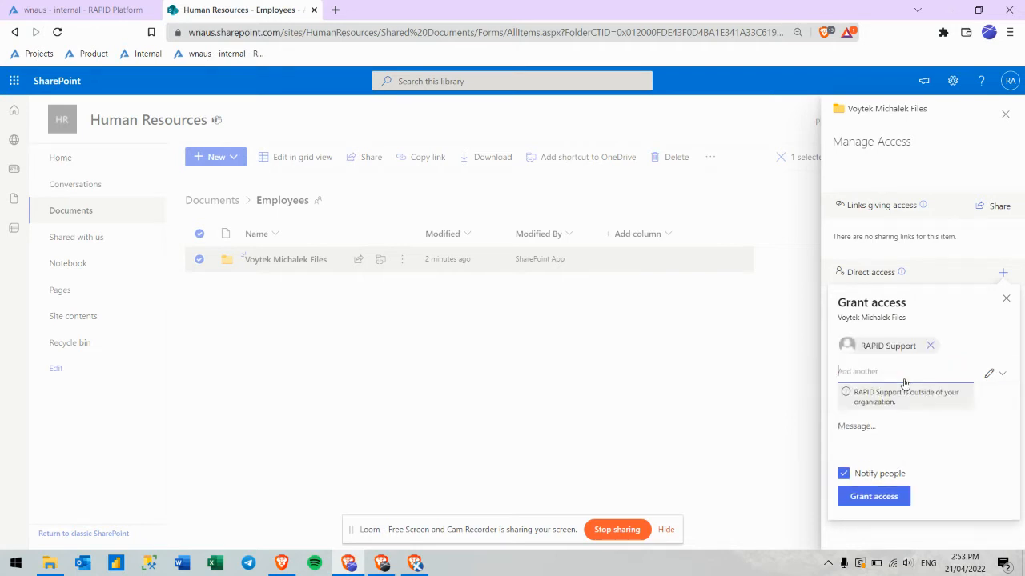
pyautogui.click(999, 377)
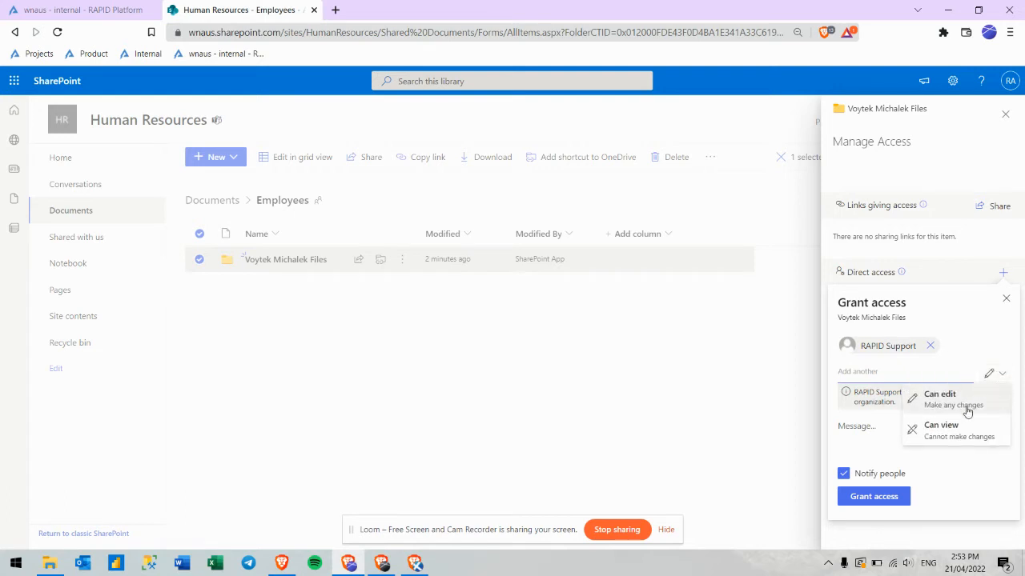
pyautogui.click(950, 431)
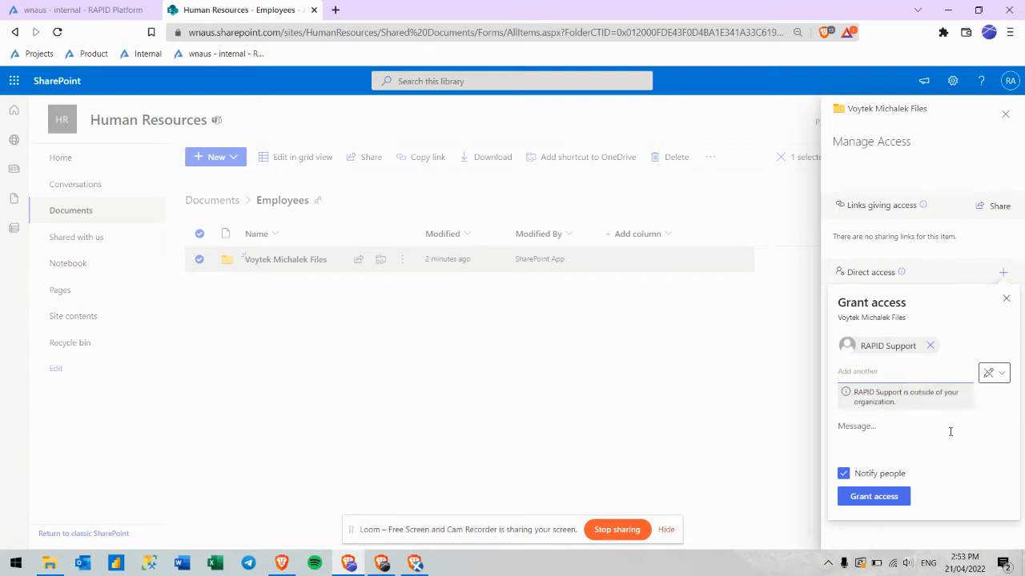
pyautogui.click(844, 476)
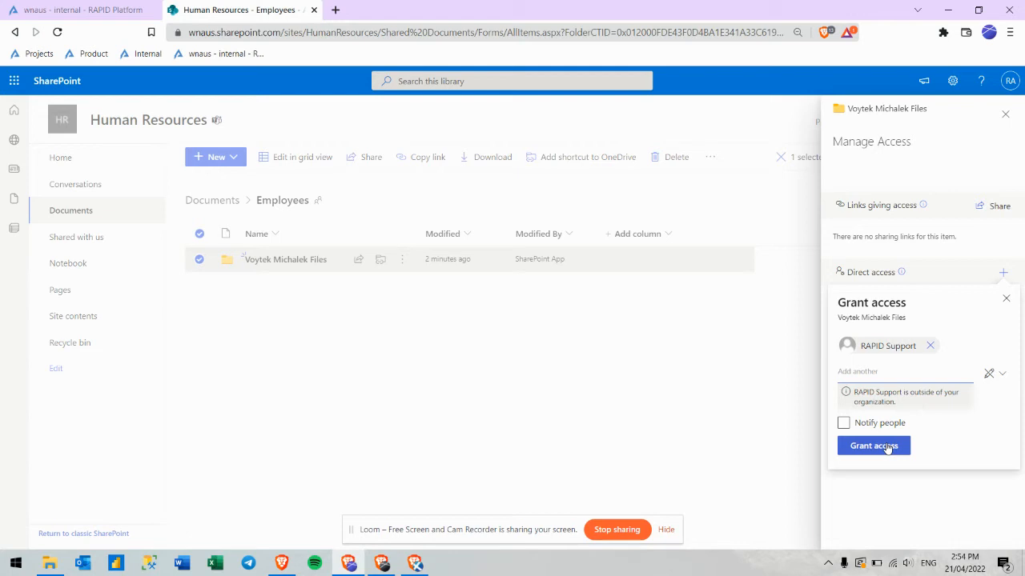
pyautogui.click(887, 447)
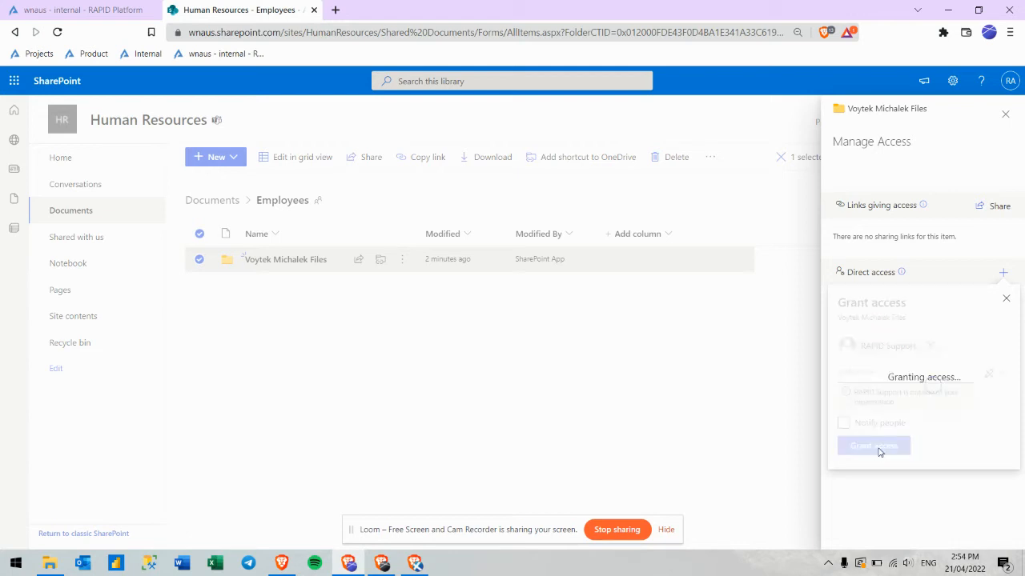
pyautogui.click(1005, 299)
pyautogui.click(1004, 117)
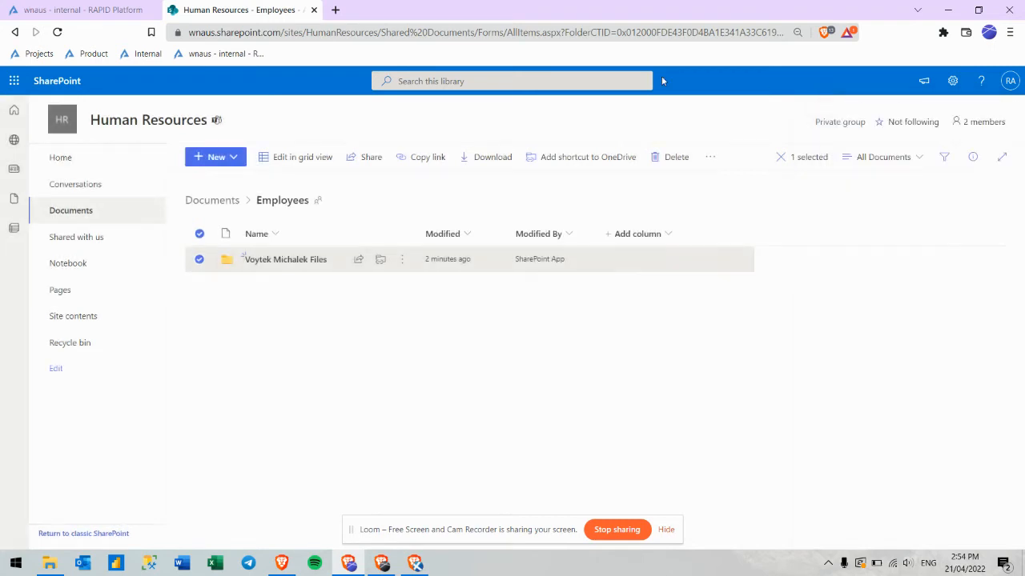
# Refresh the employee's Files view as RAPID Support so Test File 1.docx appears.
pyautogui.click(80, 10)
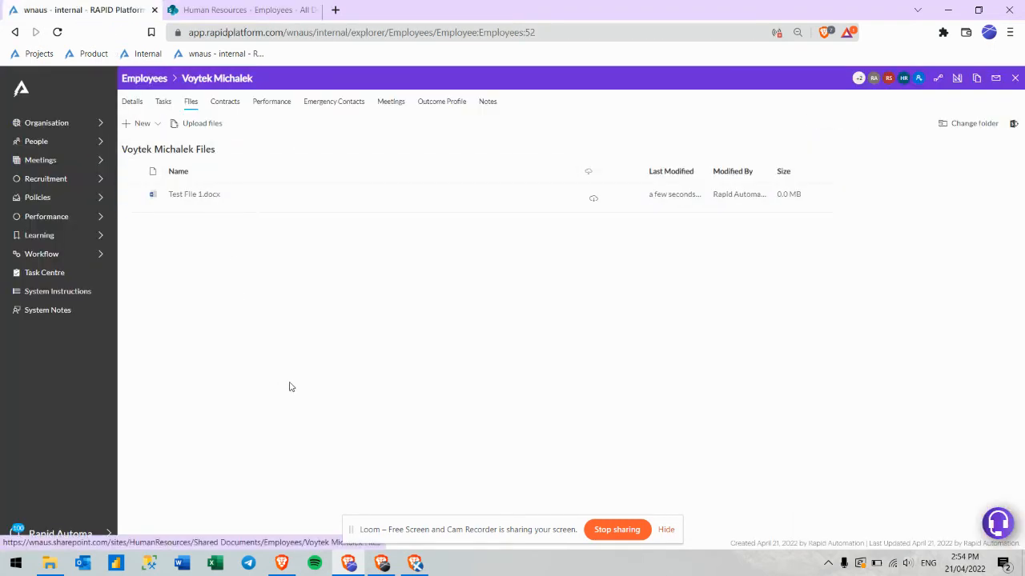
pyautogui.click(383, 565)
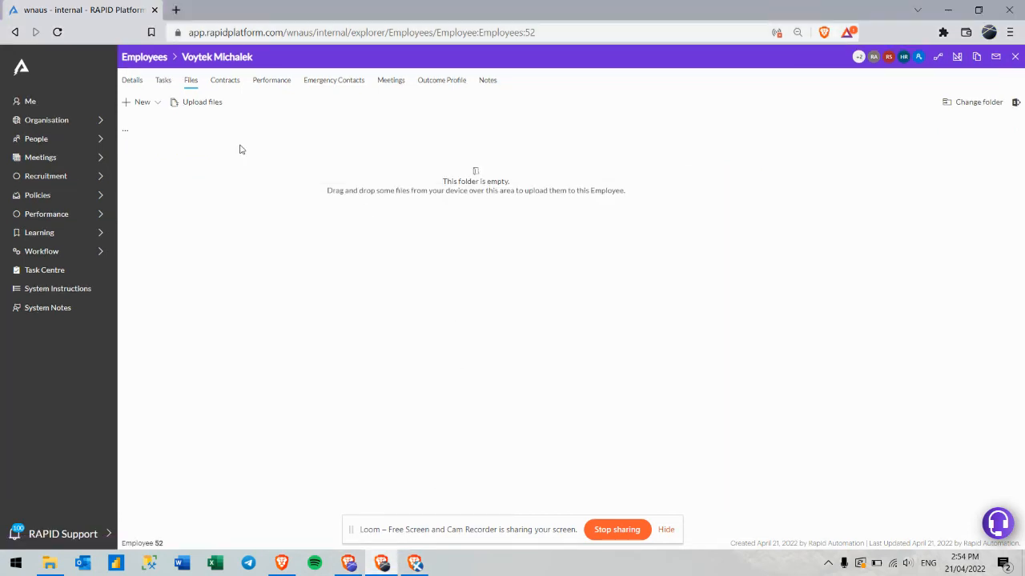
pyautogui.click(165, 81)
pyautogui.click(186, 83)
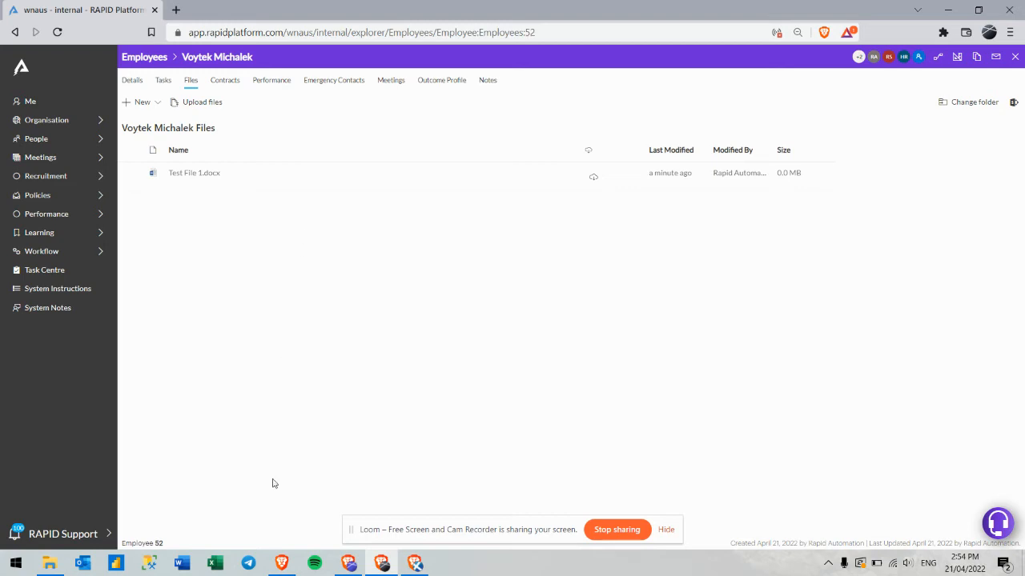
# In the admin window, close the old SharePoint page and reopen the employee's files folder in SharePoint.
pyautogui.click(352, 563)
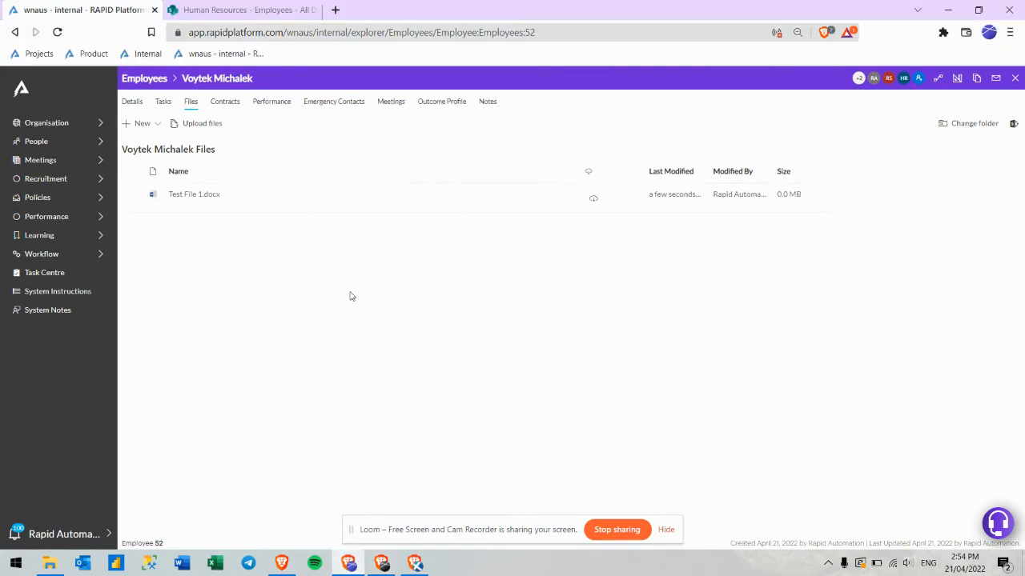
pyautogui.click(316, 10)
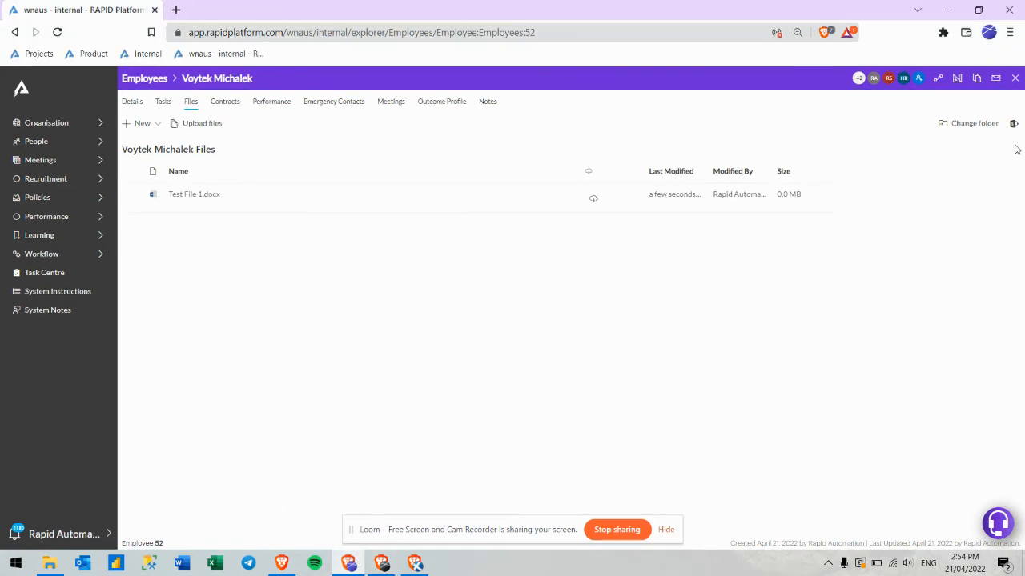
pyautogui.click(1012, 126)
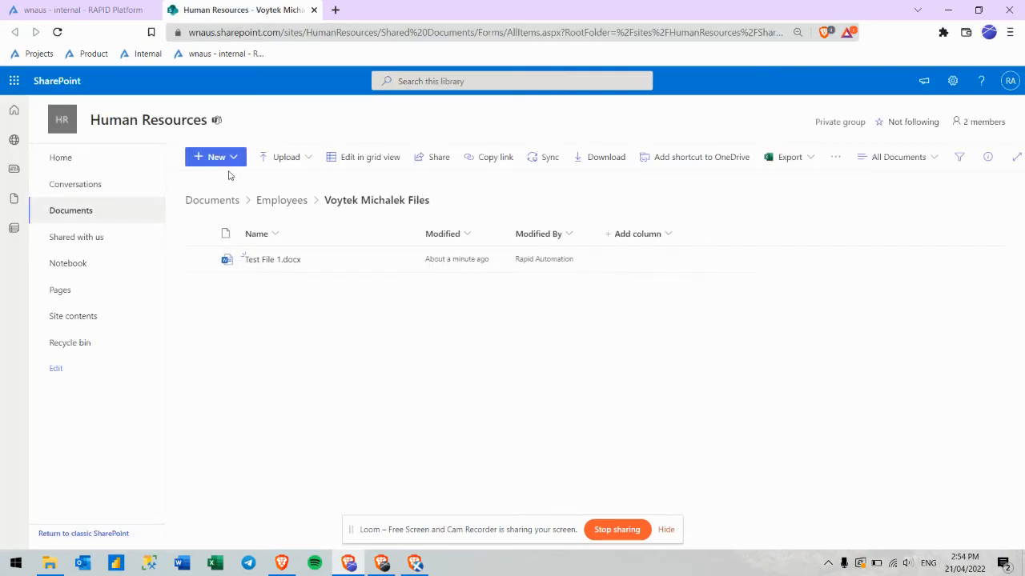
# Create a new subfolder for the employee's private files, named with the employee's name plus 'Private Files'.
pyautogui.click(231, 160)
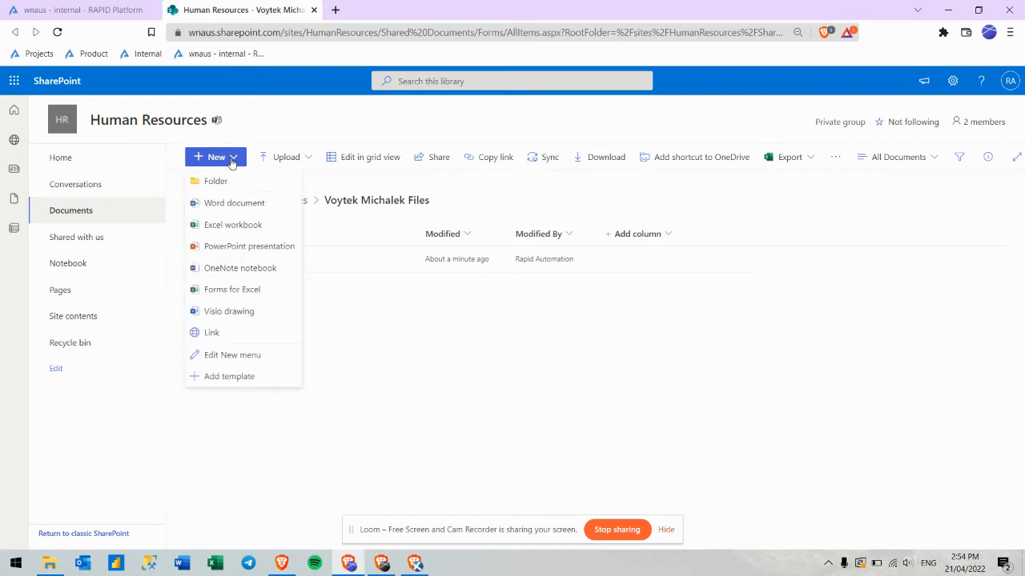
pyautogui.click(224, 182)
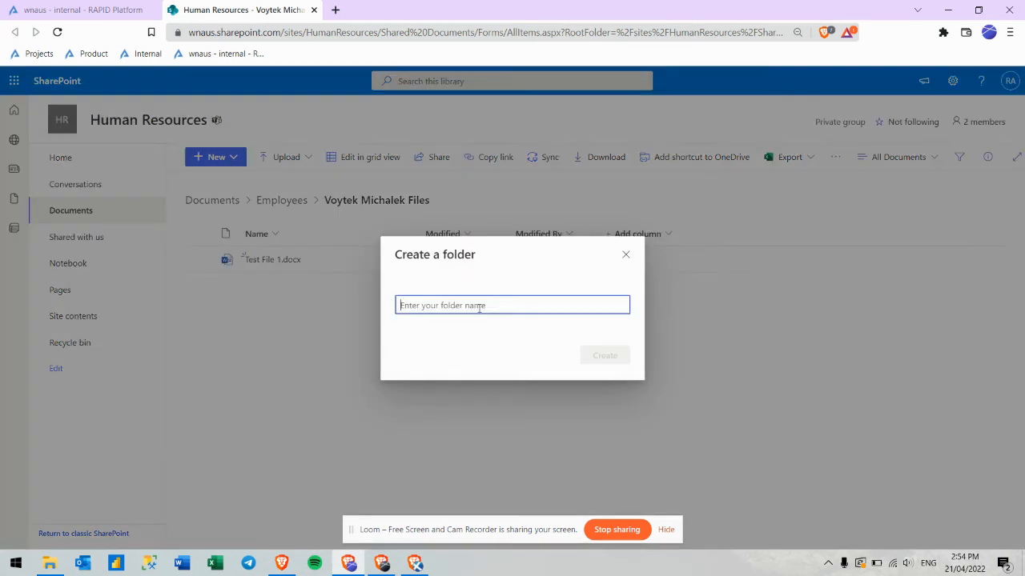
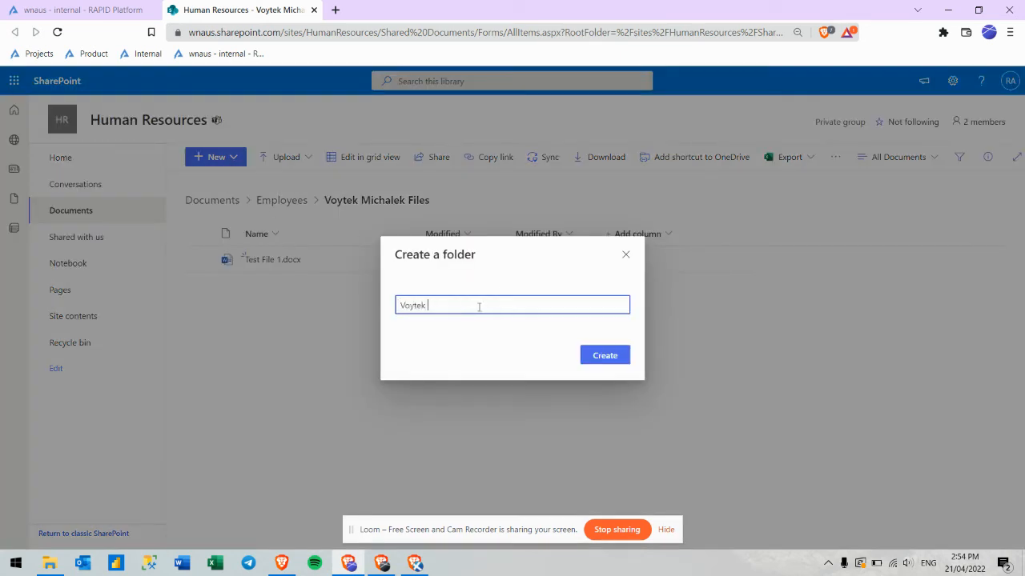
pyautogui.click(599, 356)
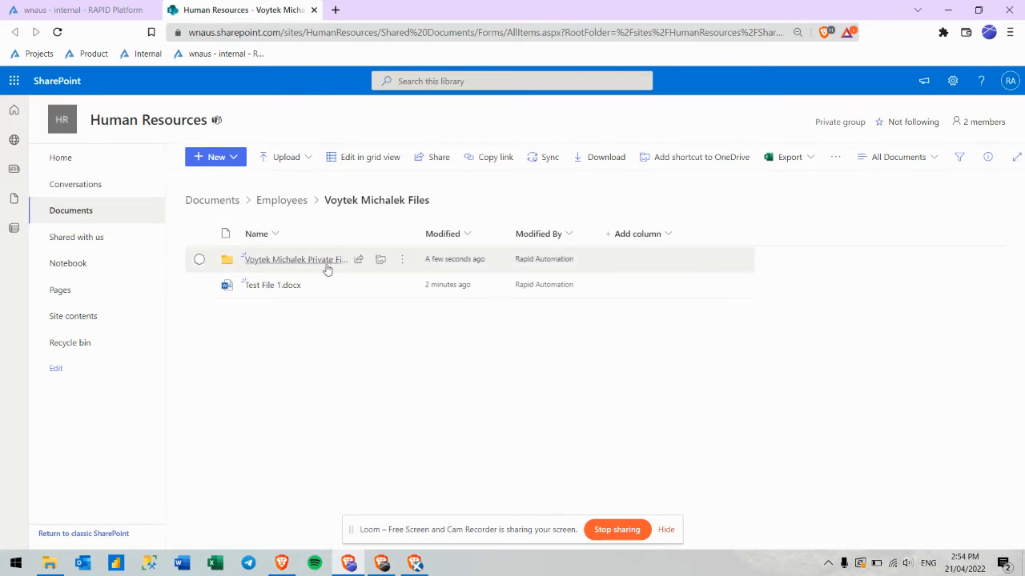
# Open the advanced permissions page for the new private-files folder through Manage access.
pyautogui.click(402, 265)
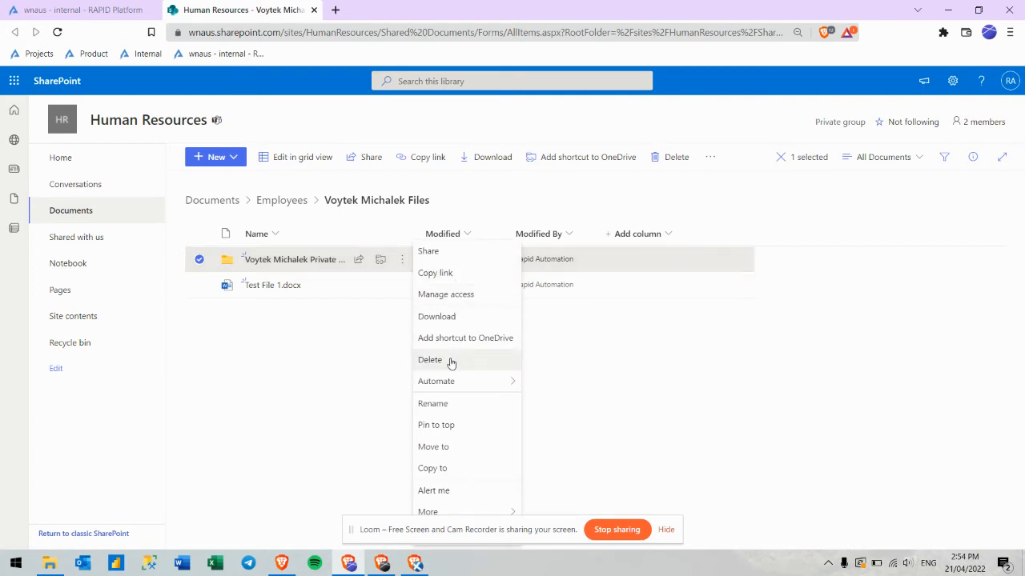
pyautogui.click(446, 294)
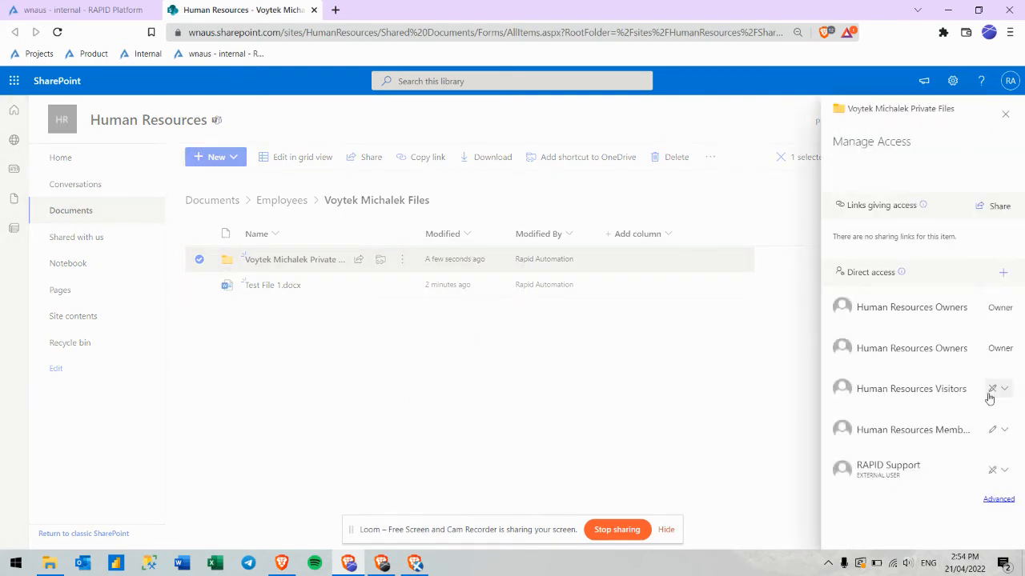
pyautogui.click(997, 499)
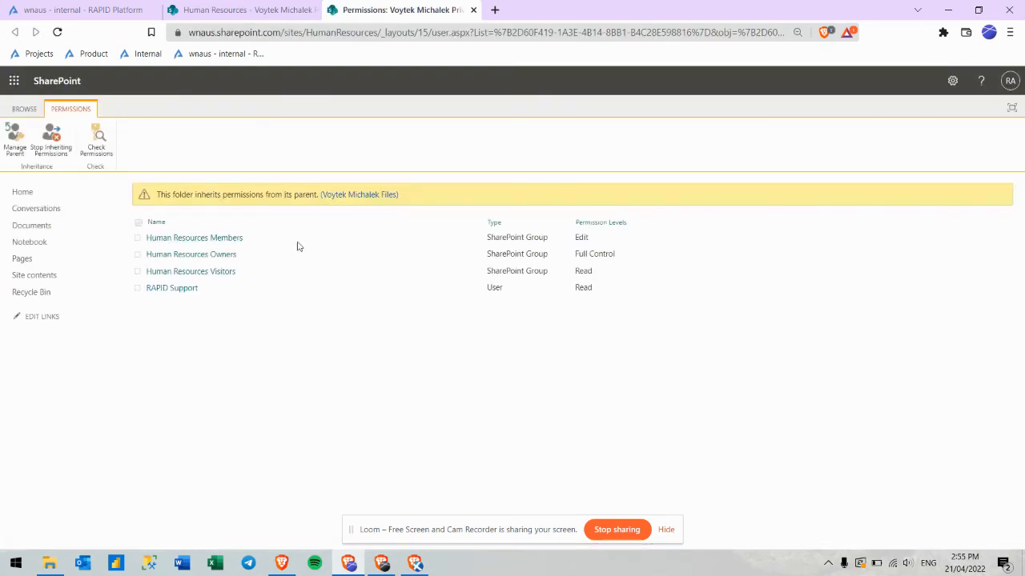
# Stop the private folder inheriting permissions and remove RAPID Support's permissions from it.
pyautogui.click(56, 142)
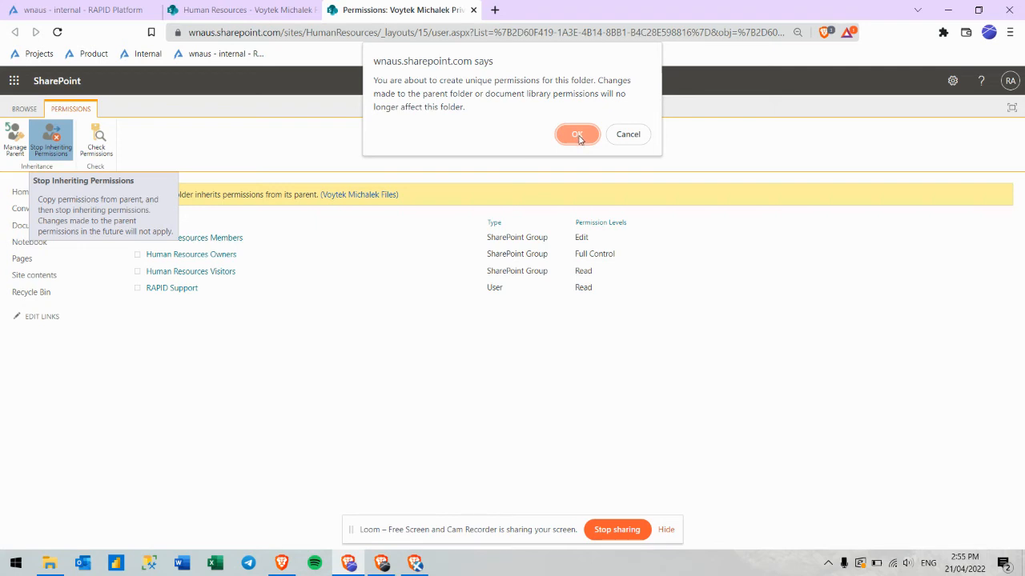
pyautogui.click(577, 134)
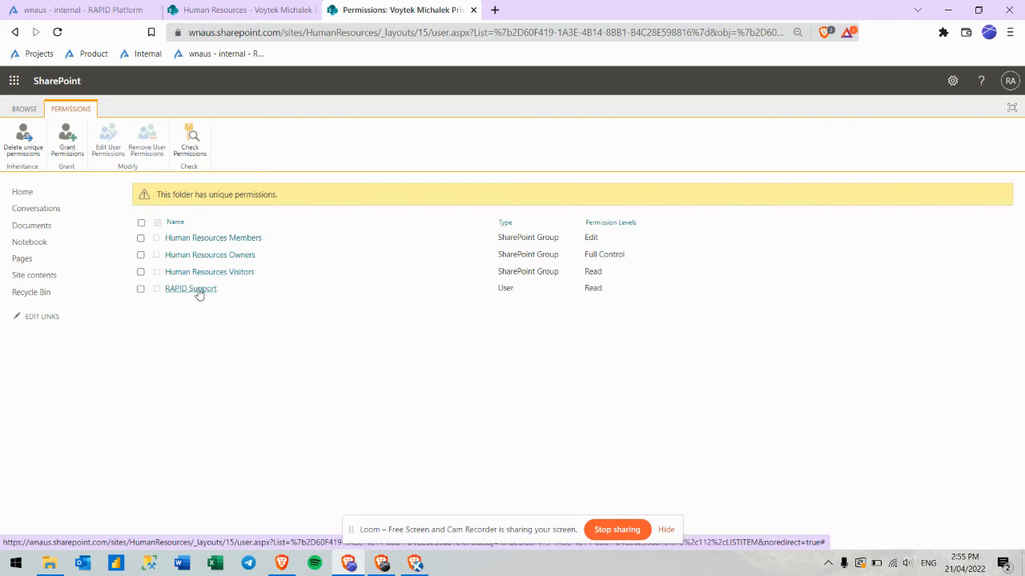
pyautogui.click(141, 289)
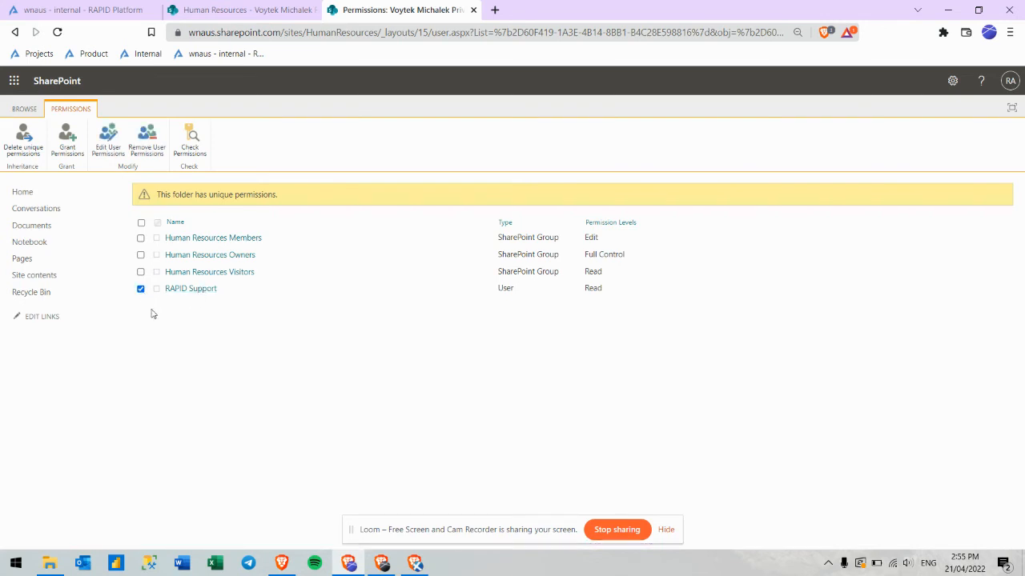
pyautogui.click(148, 142)
pyautogui.click(578, 133)
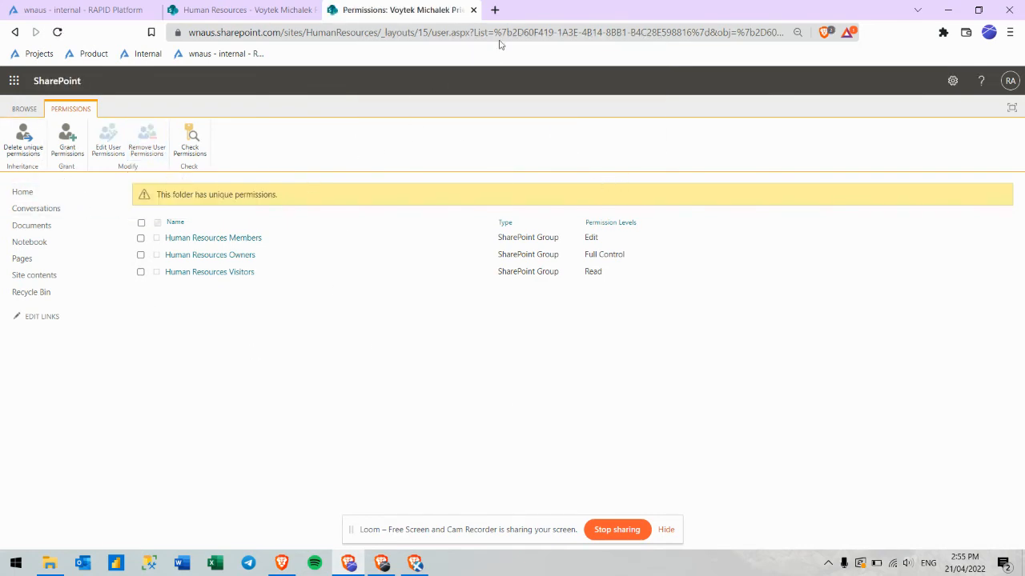
# Close both SharePoint tabs and refresh the employee's Files tab by switching to Tasks and back.
pyautogui.click(473, 11)
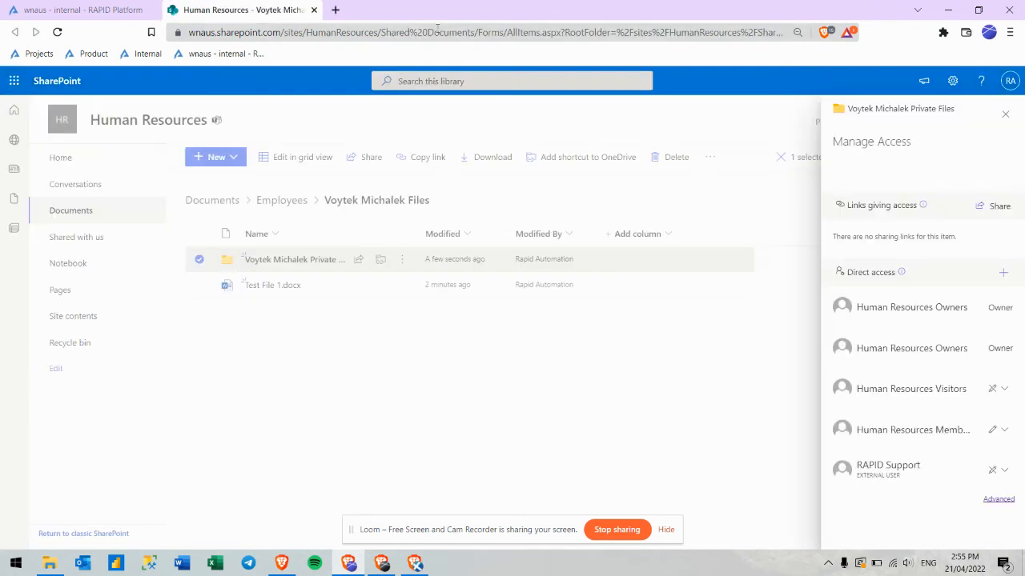
pyautogui.click(315, 11)
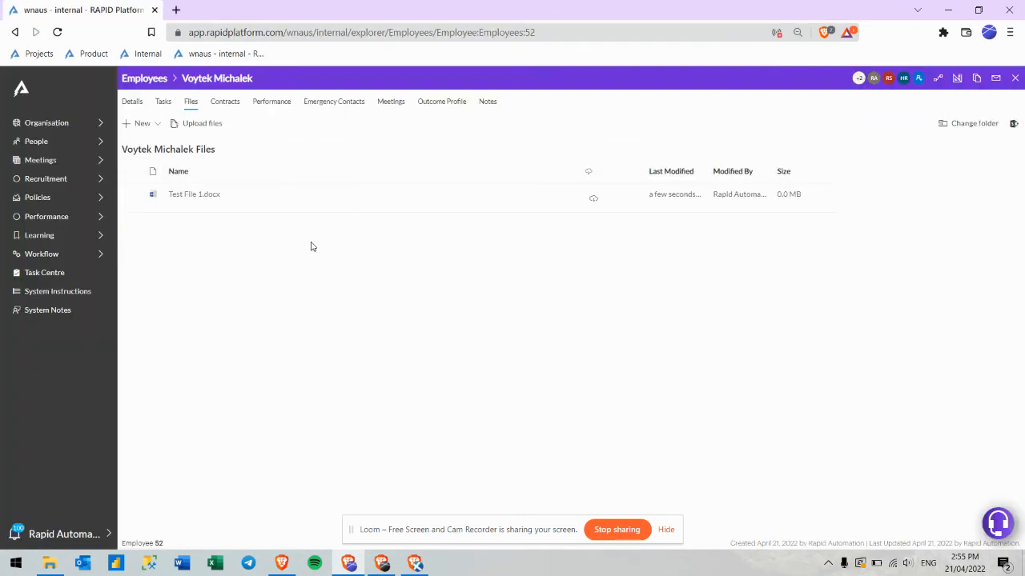
pyautogui.click(163, 102)
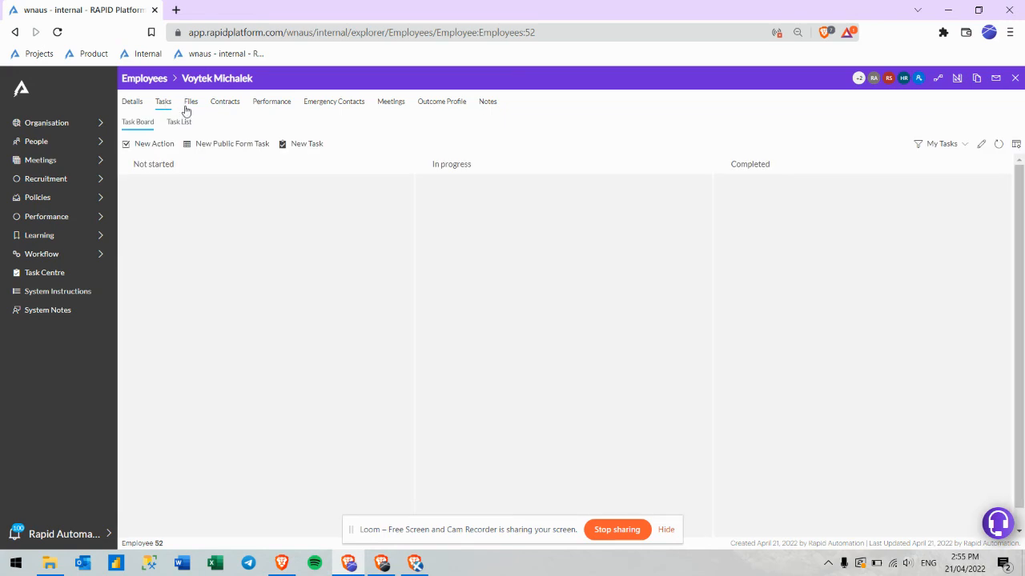
pyautogui.click(189, 104)
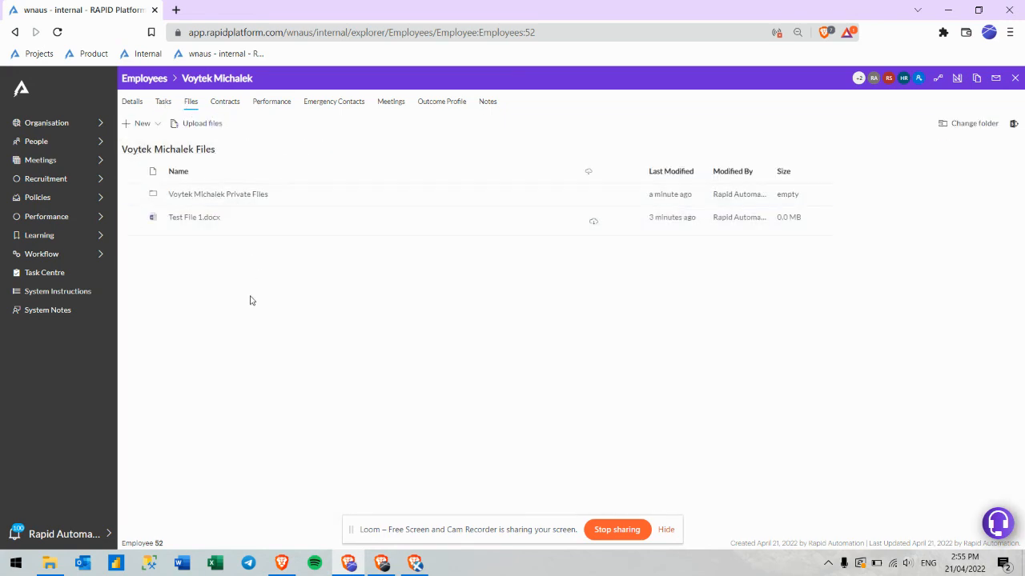
# Upload Test File 2.docx from File Explorer into the employee's private folder.
pyautogui.click(225, 199)
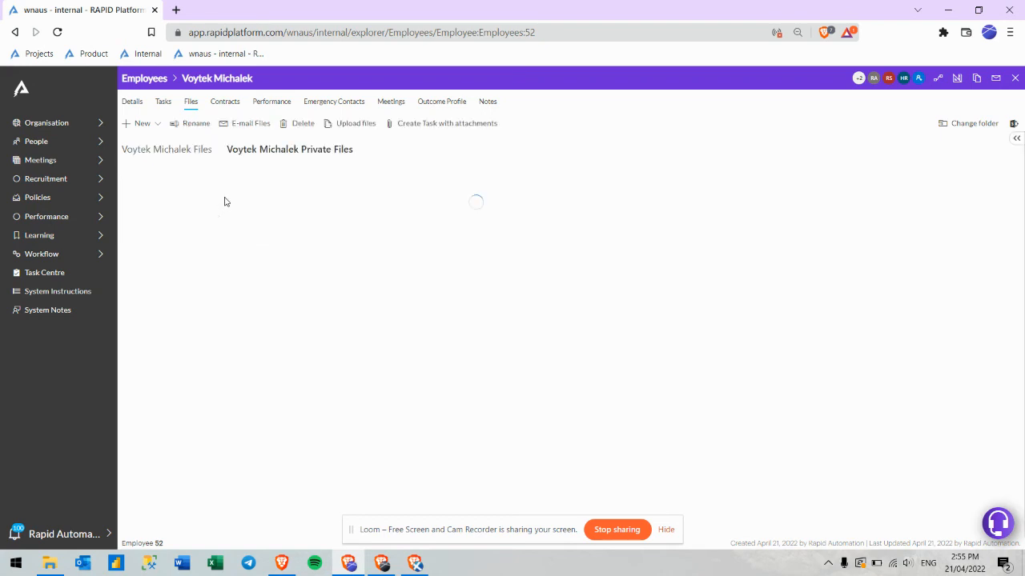
pyautogui.click(50, 564)
pyautogui.moveTo(424, 374); pyautogui.dragTo(391, 224)
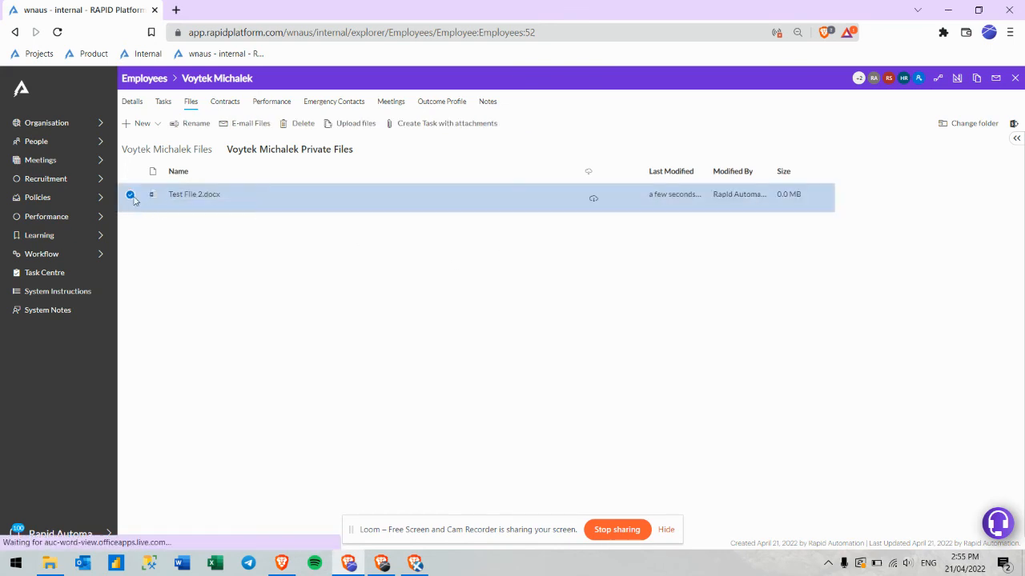
pyautogui.click(132, 195)
# Leave and reopen the private folder to confirm Test File 2.docx is listed at 0.0 MB.
pyautogui.click(156, 150)
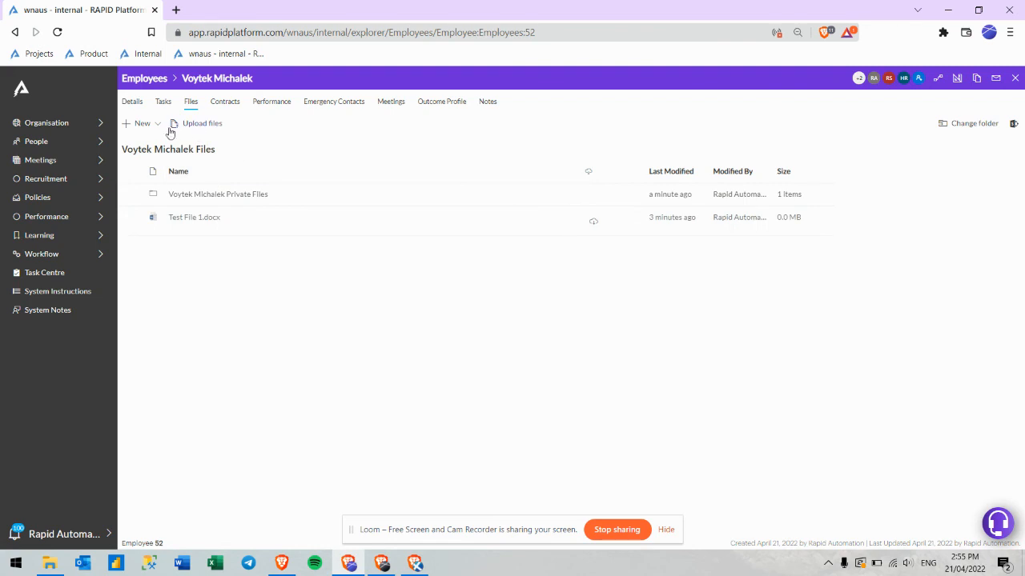
pyautogui.click(133, 101)
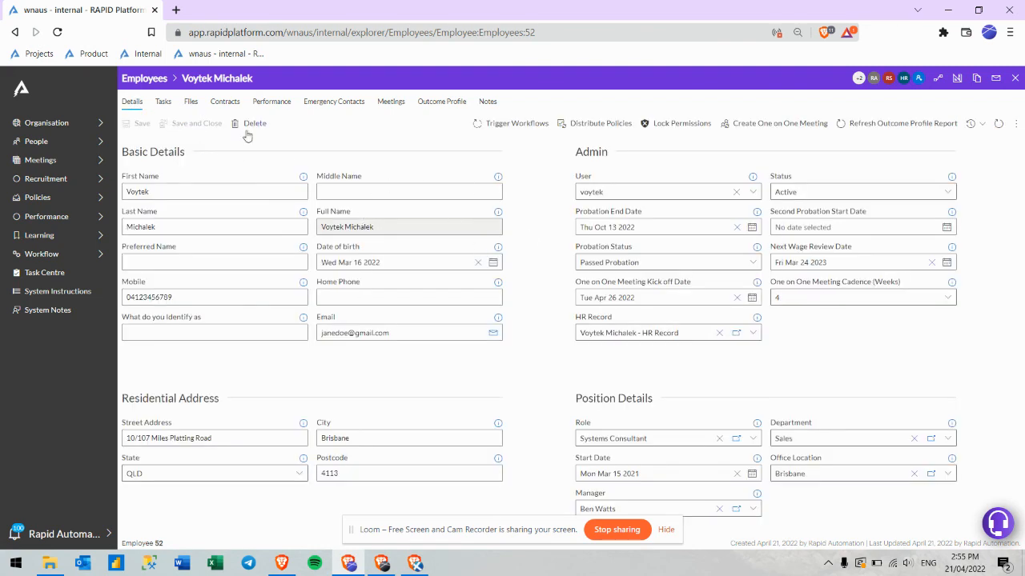
pyautogui.click(197, 106)
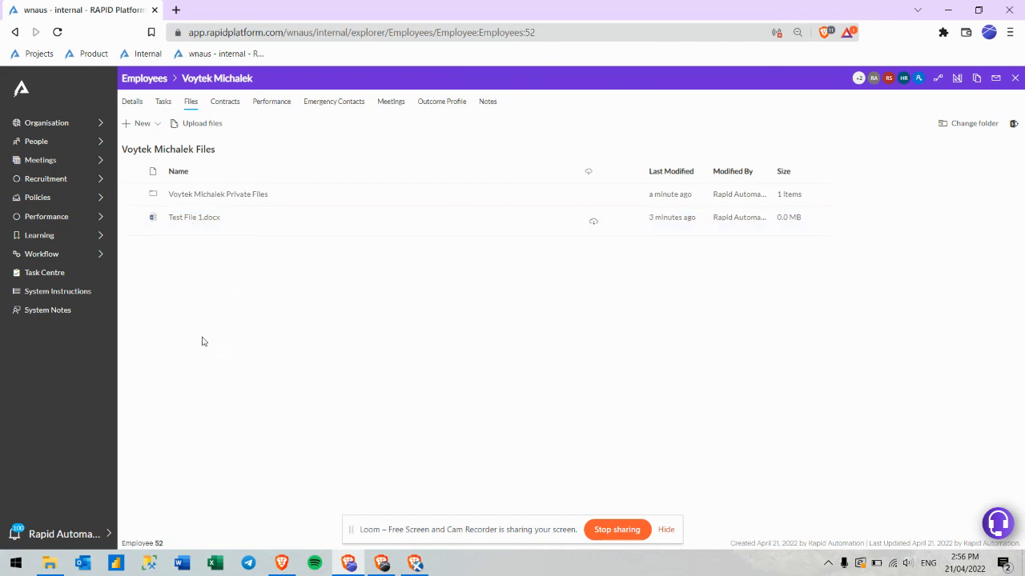
pyautogui.doubleClick(231, 197)
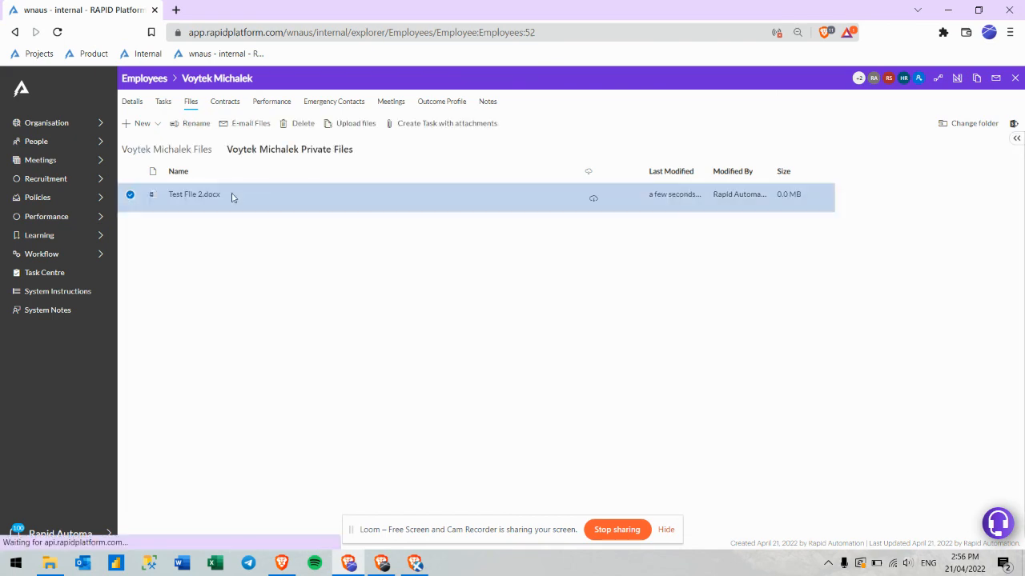
pyautogui.click(128, 197)
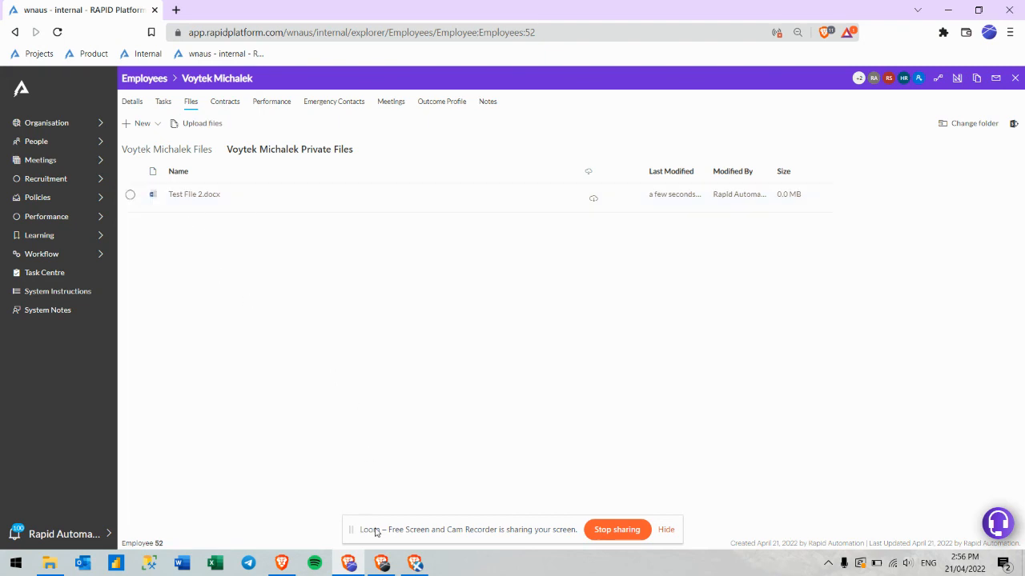
# Confirm the RAPID Support view lists only Test File 1.docx, then return the admin view to the employee's main files folder.
pyautogui.click(383, 563)
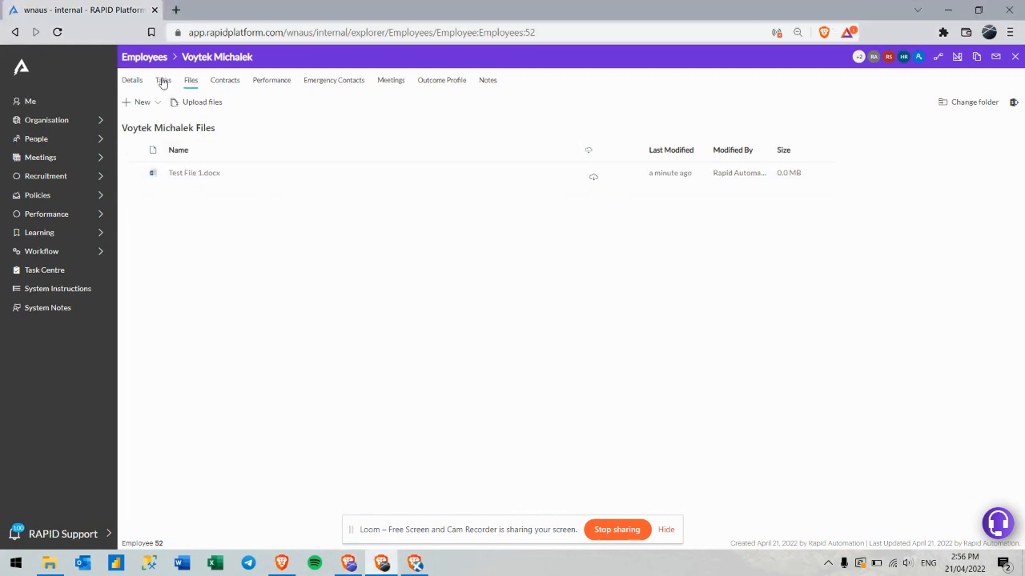
pyautogui.click(162, 83)
pyautogui.click(189, 81)
pyautogui.click(349, 563)
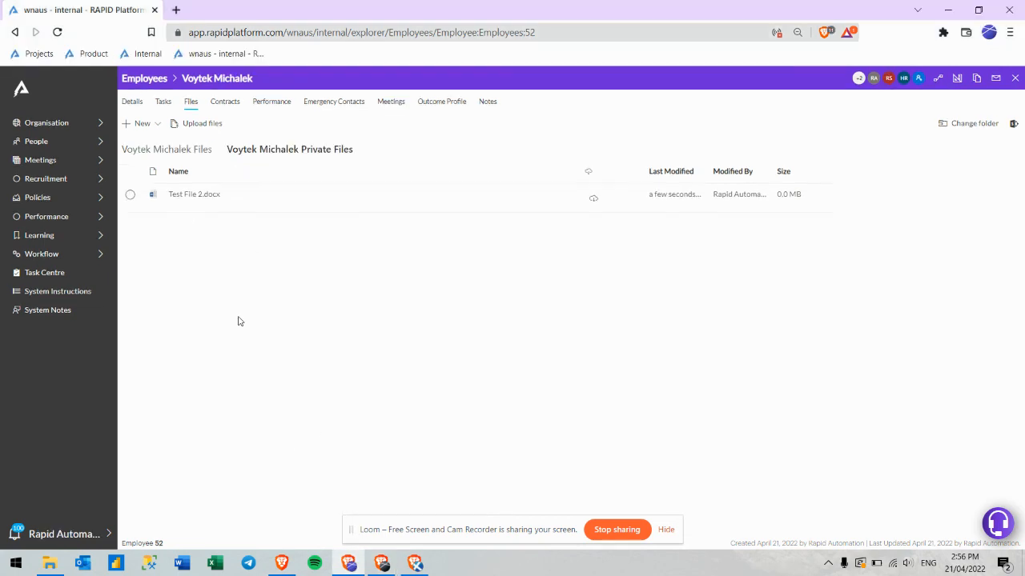
pyautogui.click(160, 148)
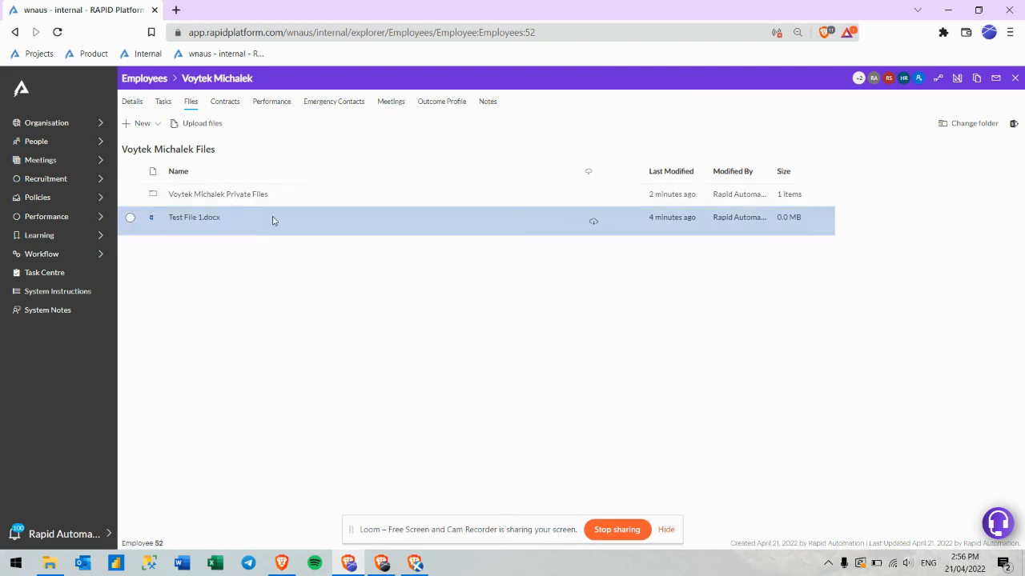